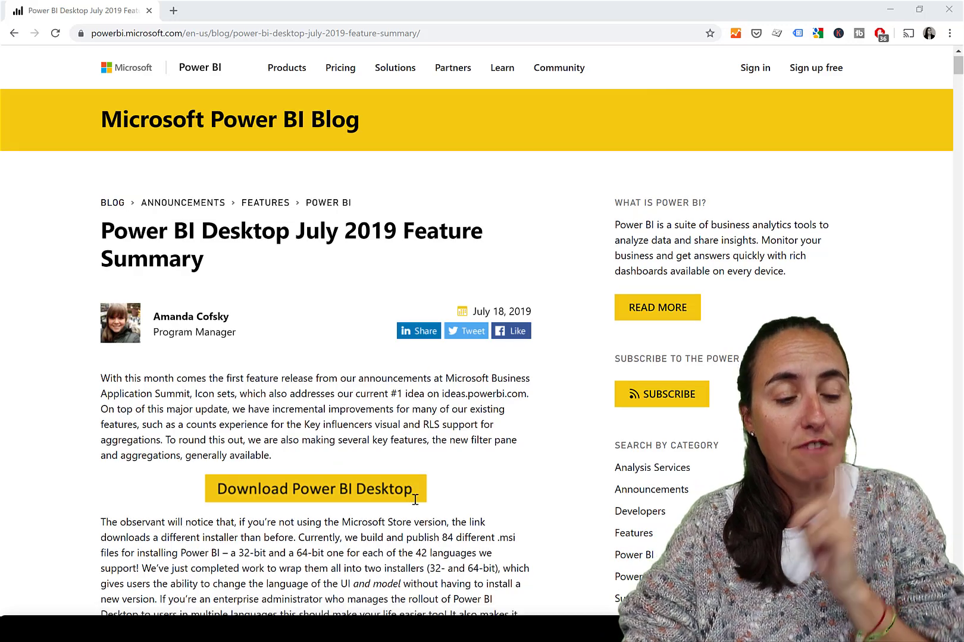
- Scroll the July 2019 feature post down to the single-installer and per-language download links
{"action": "scroll", "coordinate": [416, 499], "scroll_direction": "down", "scroll_amount": 3}
{"action": "scroll", "coordinate": [416, 503], "scroll_direction": "down", "scroll_amount": 2}
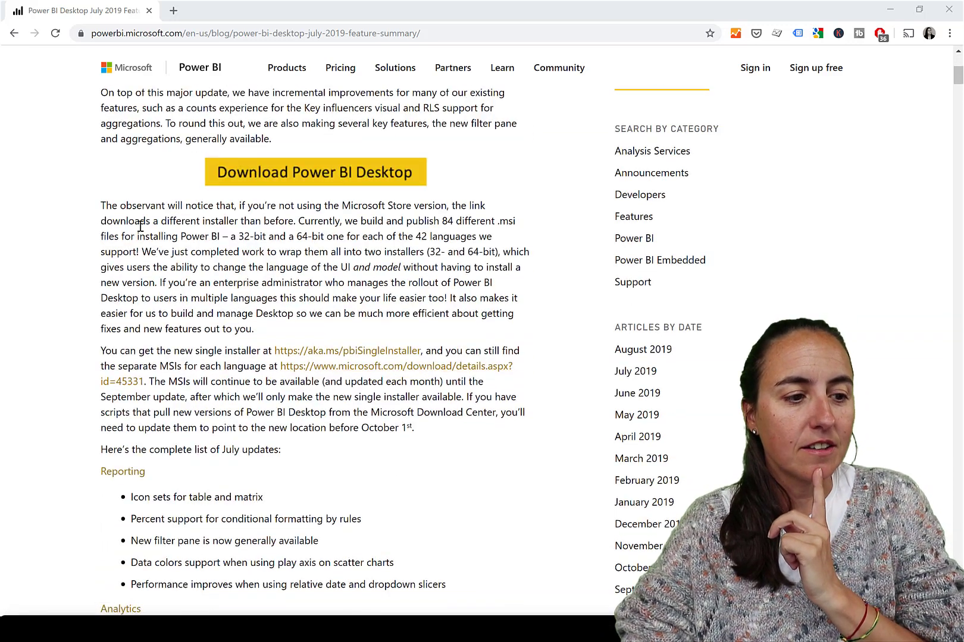
{"action": "left_click_drag", "start_coordinate": [145, 236], "coordinate": [159, 236]}
{"action": "left_click", "coordinate": [284, 227]}
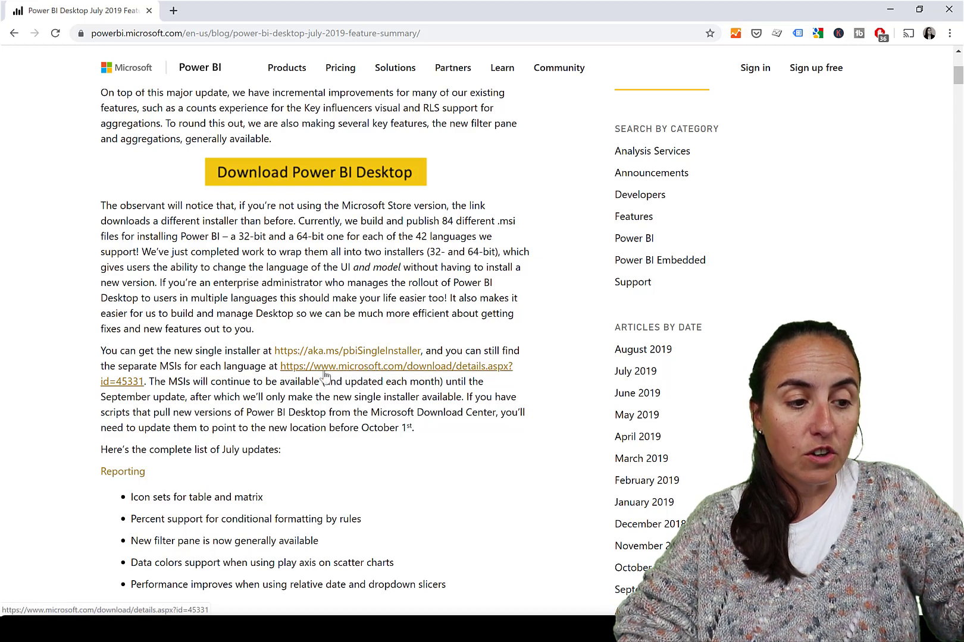
- Open the per-language Power BI Desktop download page, review its installer languages, and return to the blog
{"action": "left_click", "coordinate": [344, 367], "text": "ctrl"}
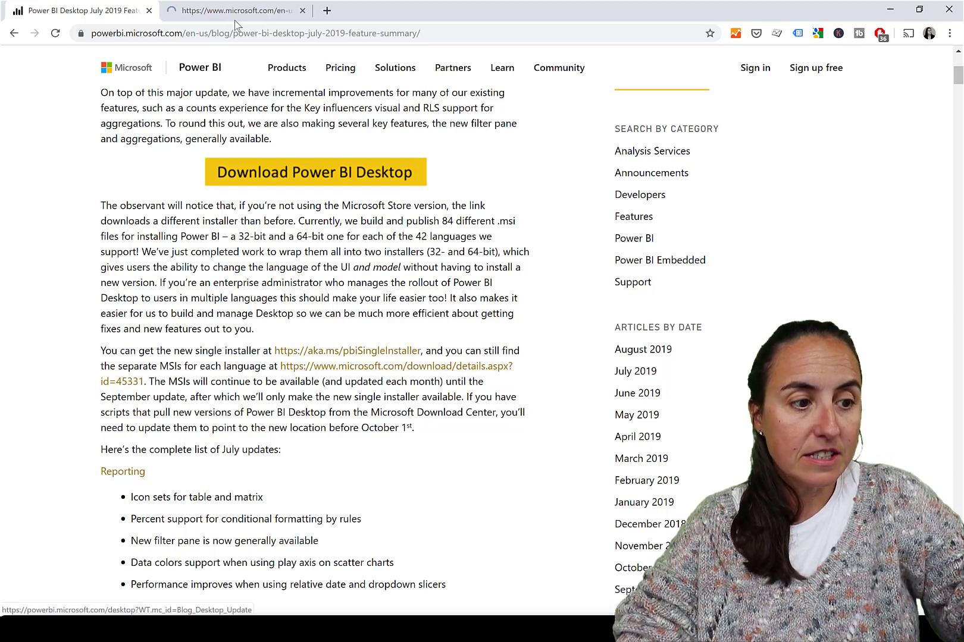
{"action": "left_click", "coordinate": [234, 17]}
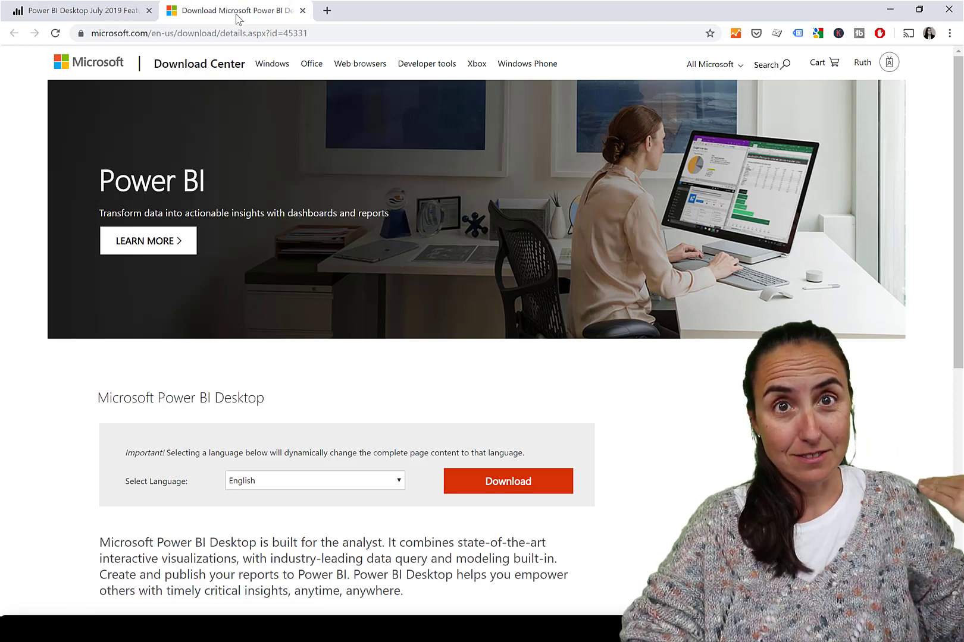
{"action": "scroll", "coordinate": [327, 381], "scroll_direction": "down", "scroll_amount": 1}
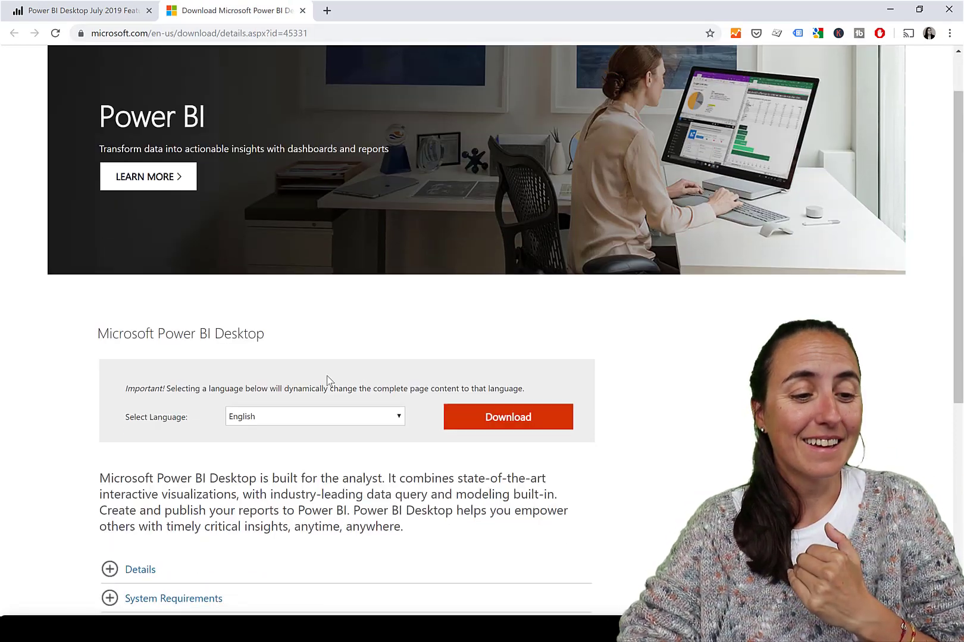
{"action": "left_click", "coordinate": [292, 416]}
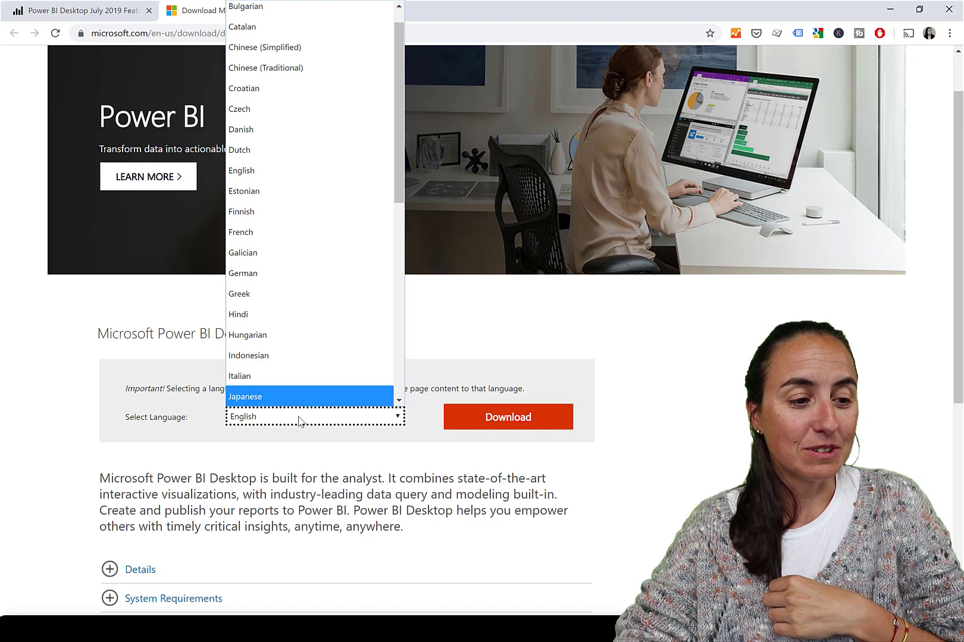
{"action": "left_click", "coordinate": [89, 10]}
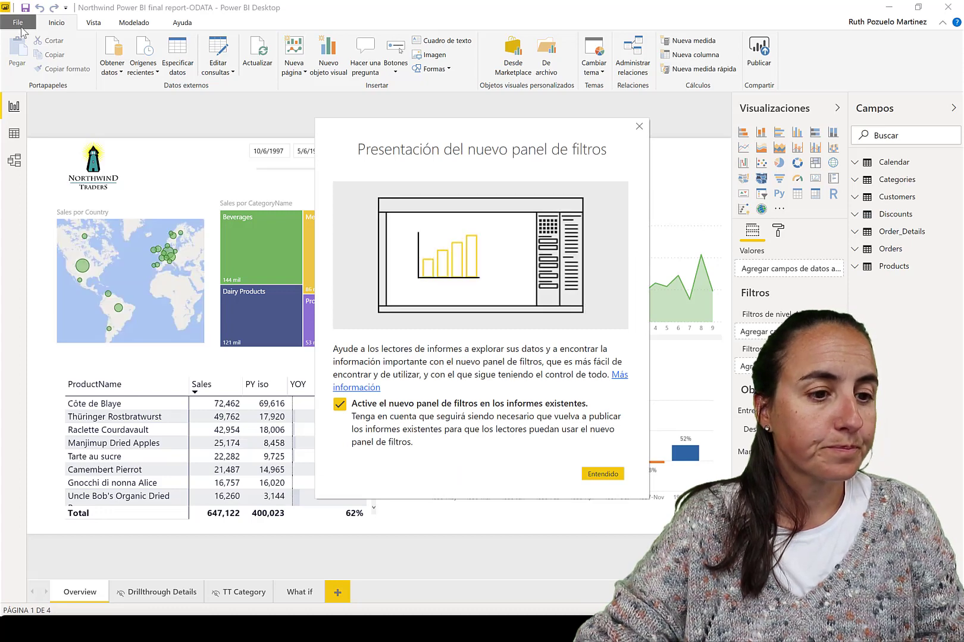
- Dismiss the new filter pane introduction with 'Active el nuevo panel de filtros' unchecked, then open Opciones
{"action": "left_click", "coordinate": [349, 413]}
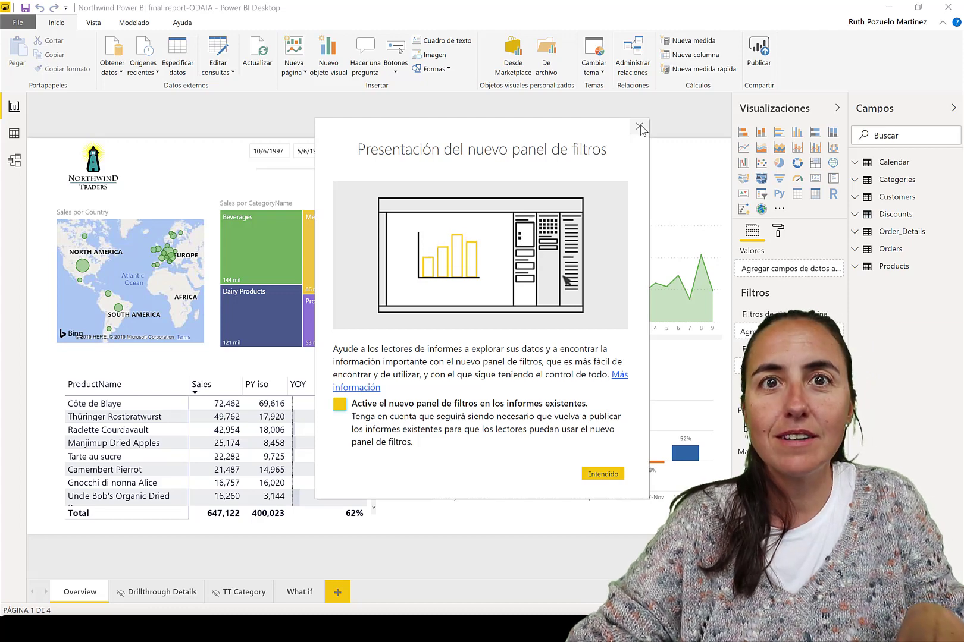
{"action": "left_click", "coordinate": [640, 127]}
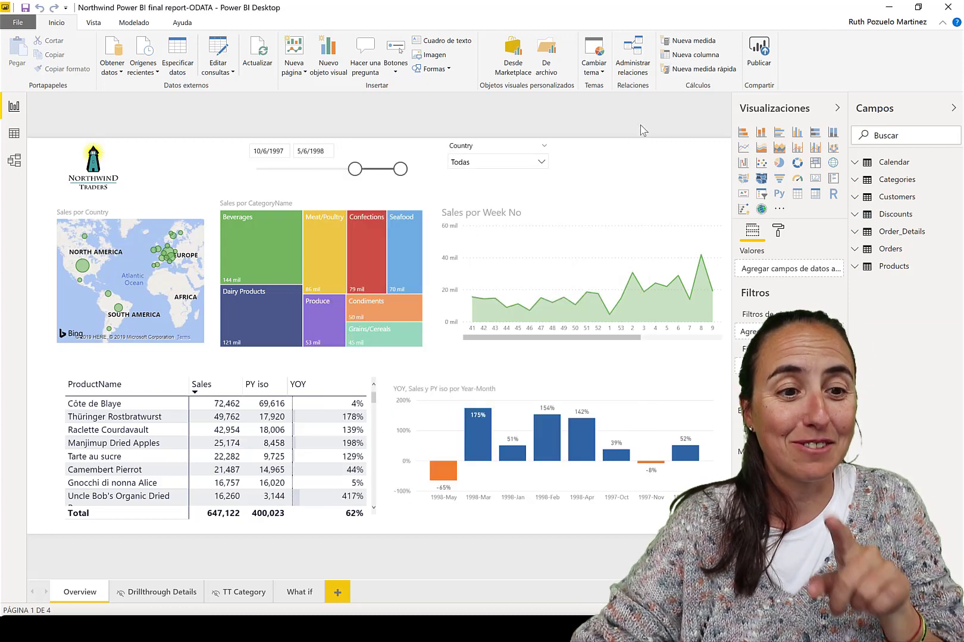
{"action": "left_click", "coordinate": [18, 22]}
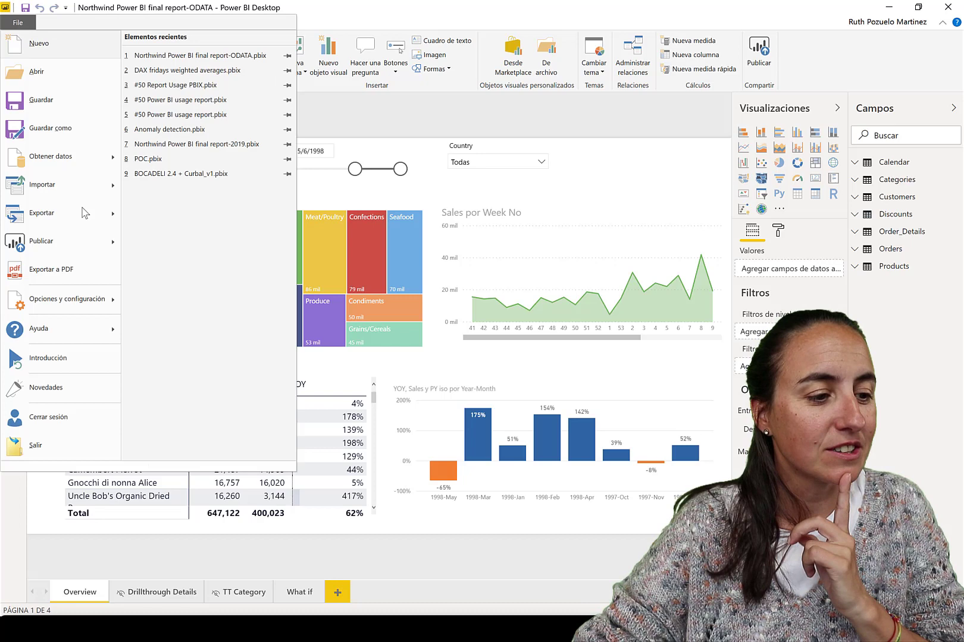
{"action": "mouse_move", "coordinate": [71, 306]}
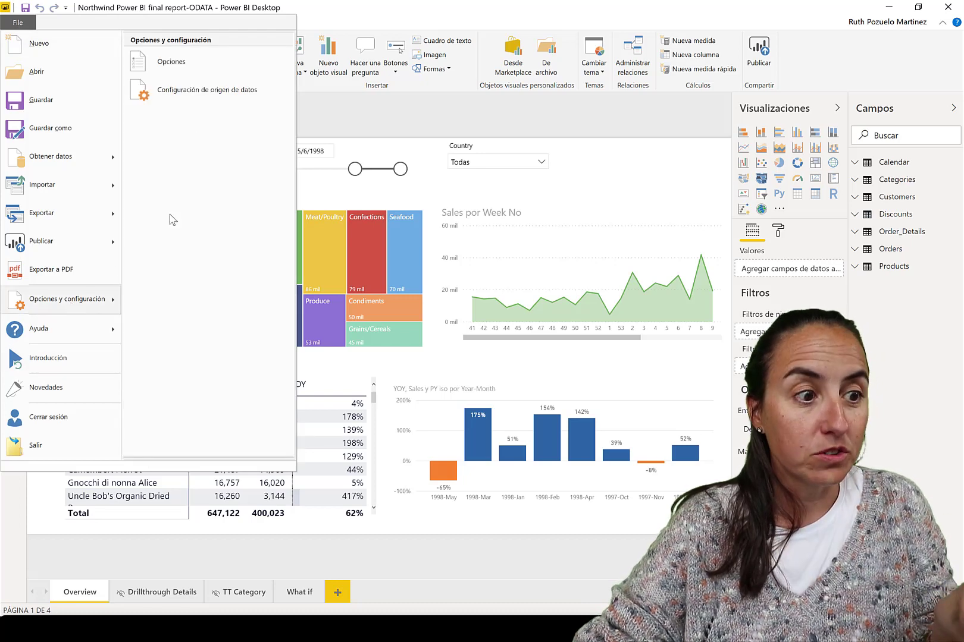
{"action": "left_click", "coordinate": [197, 67]}
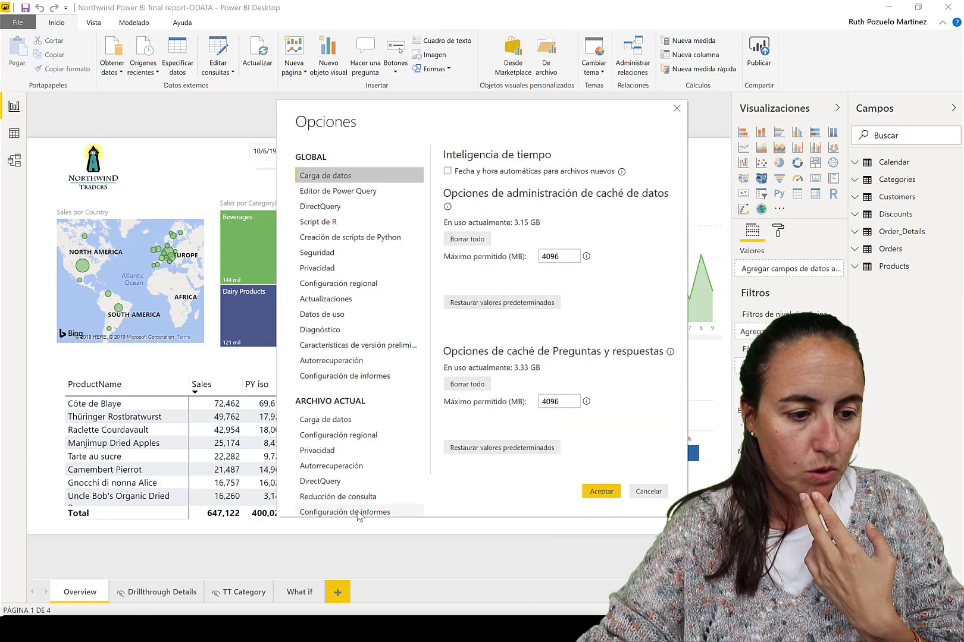
- Set the application language to Inglés (Estados Unidos) and acknowledge the restart notice
{"action": "left_click", "coordinate": [360, 285]}
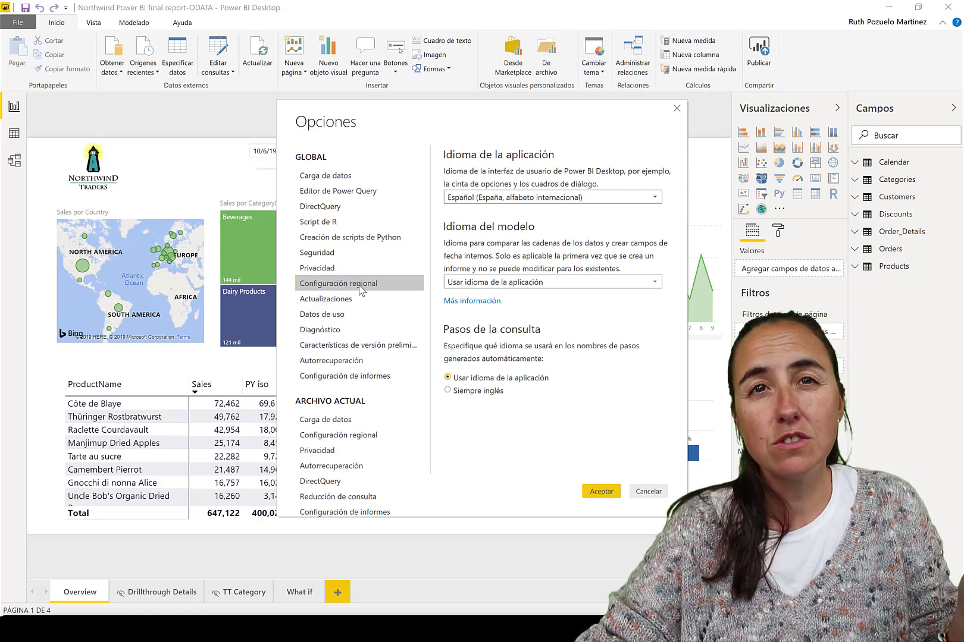
{"action": "left_click", "coordinate": [542, 200]}
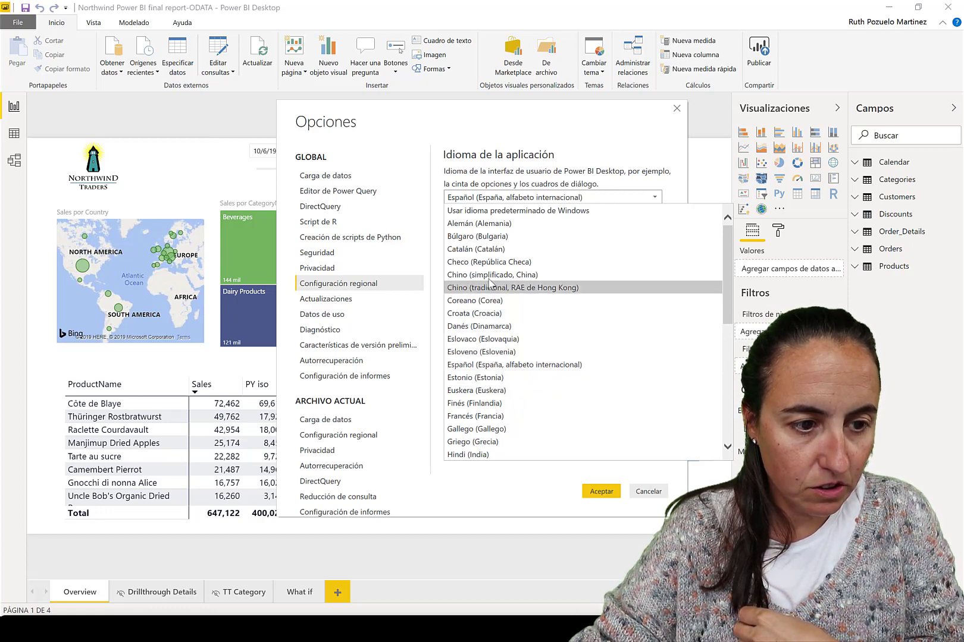
{"action": "scroll", "coordinate": [488, 285], "scroll_direction": "down", "scroll_amount": 1}
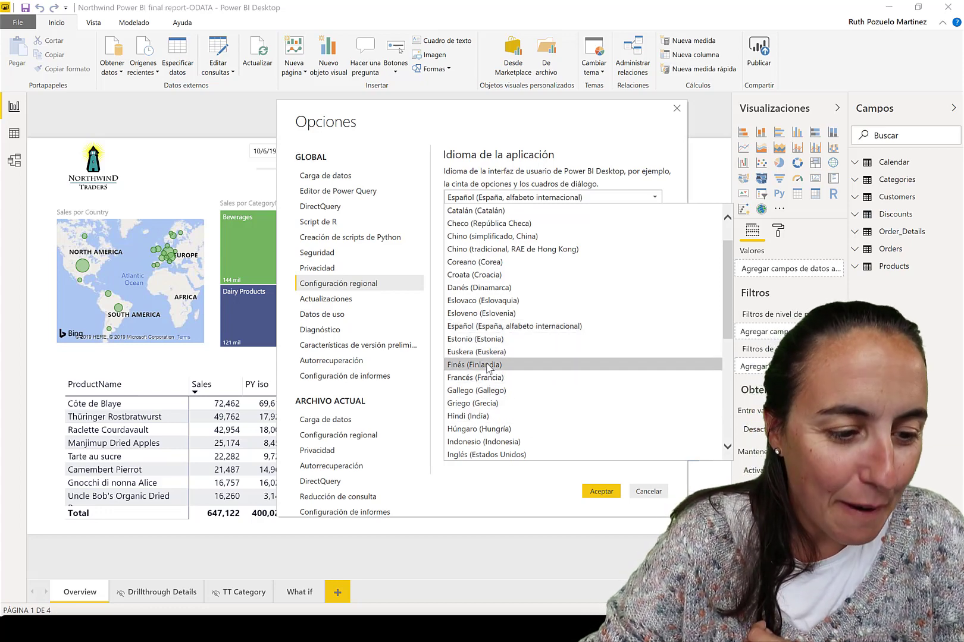
{"action": "scroll", "coordinate": [495, 410], "scroll_direction": "down", "scroll_amount": 1}
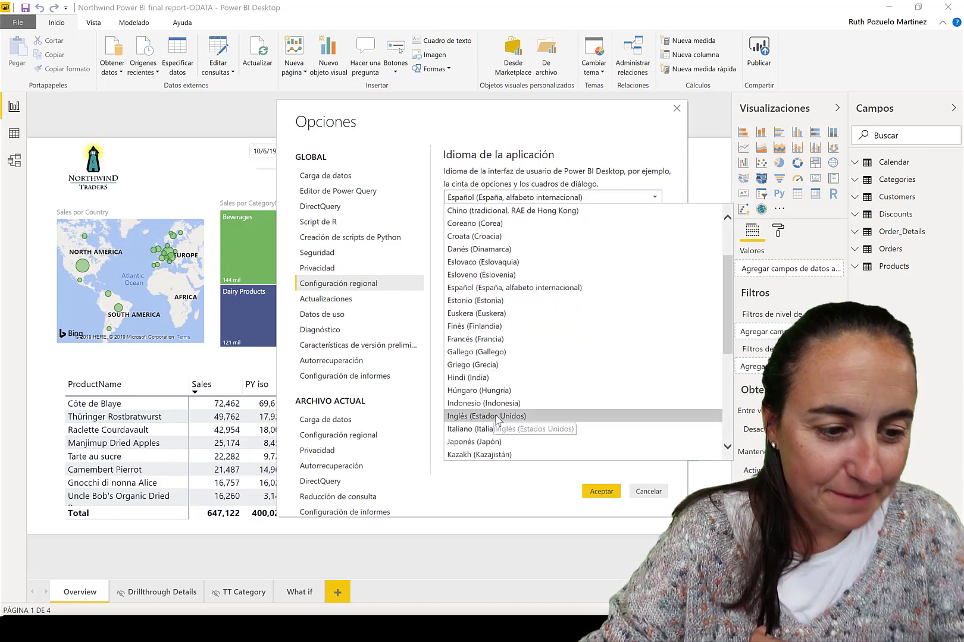
{"action": "left_click", "coordinate": [498, 417]}
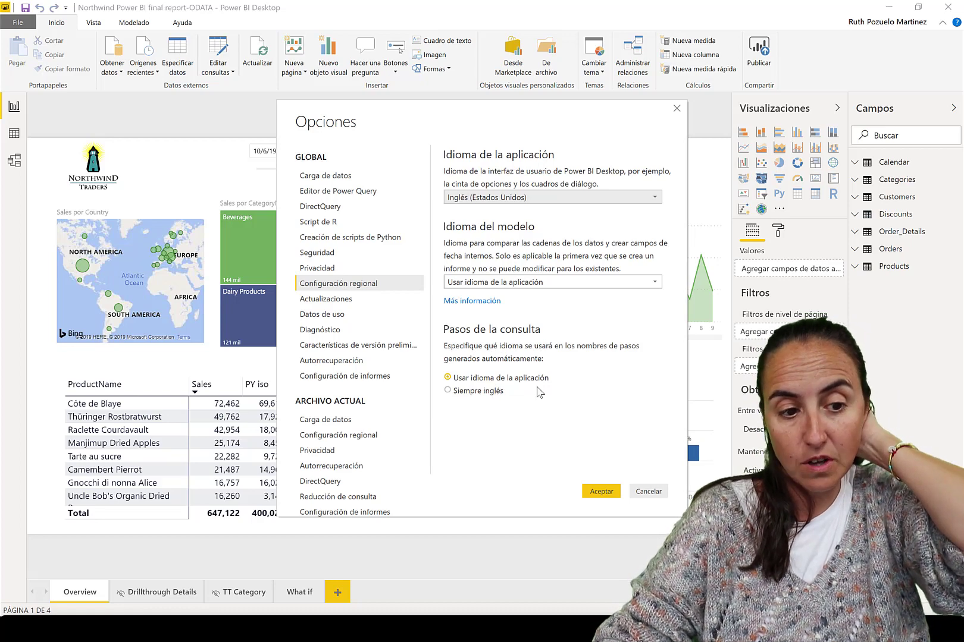
{"action": "left_click", "coordinate": [602, 492]}
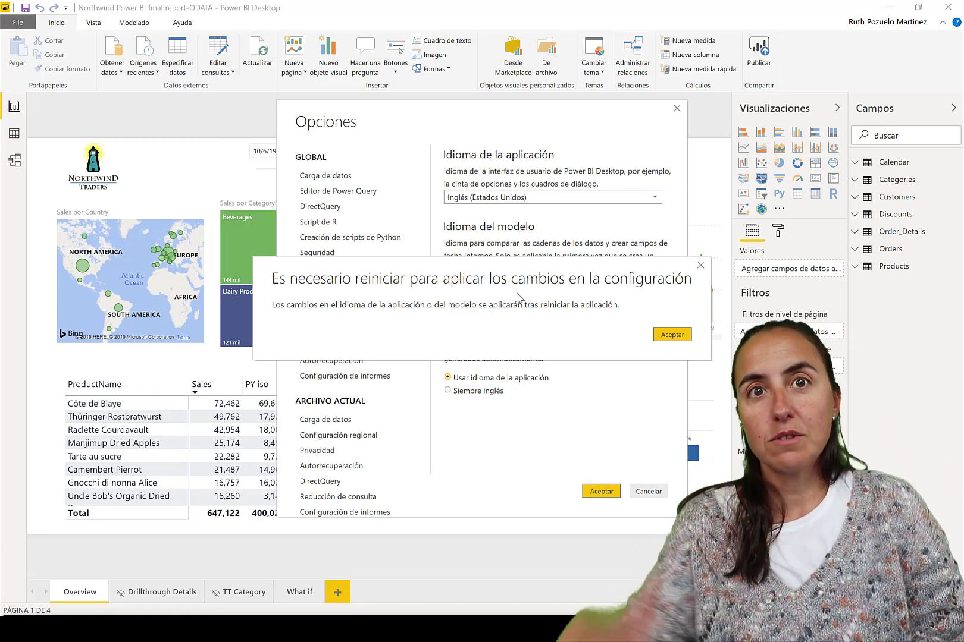
{"action": "left_click", "coordinate": [666, 338]}
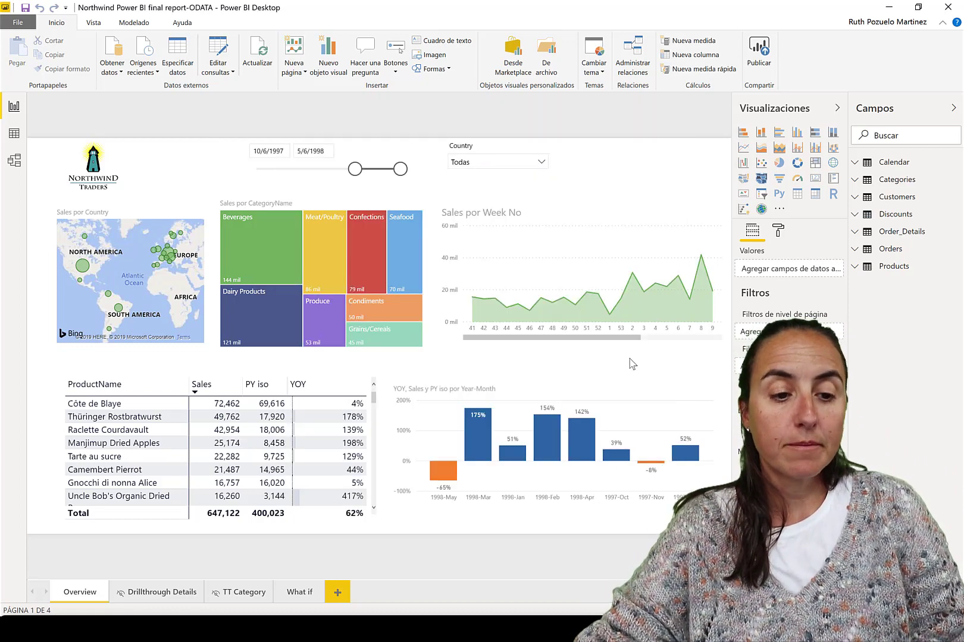
- Quit Power BI Desktop so the English interface applies when the report reopens
{"action": "left_click", "coordinate": [947, 8]}
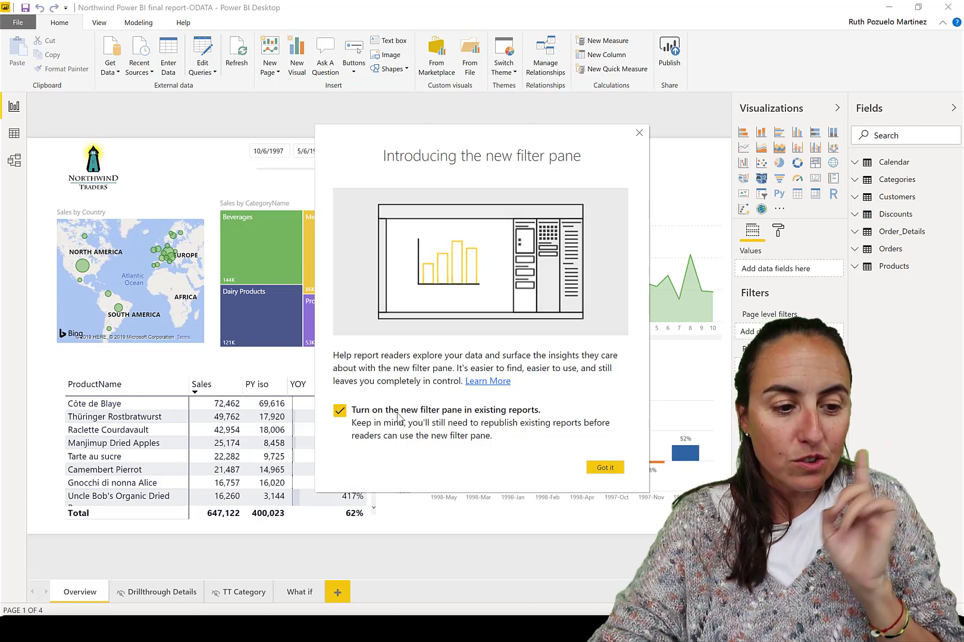
- Leave the new filter pane enabled for existing reports and dismiss the introduction dialog
{"action": "left_click", "coordinate": [340, 412]}
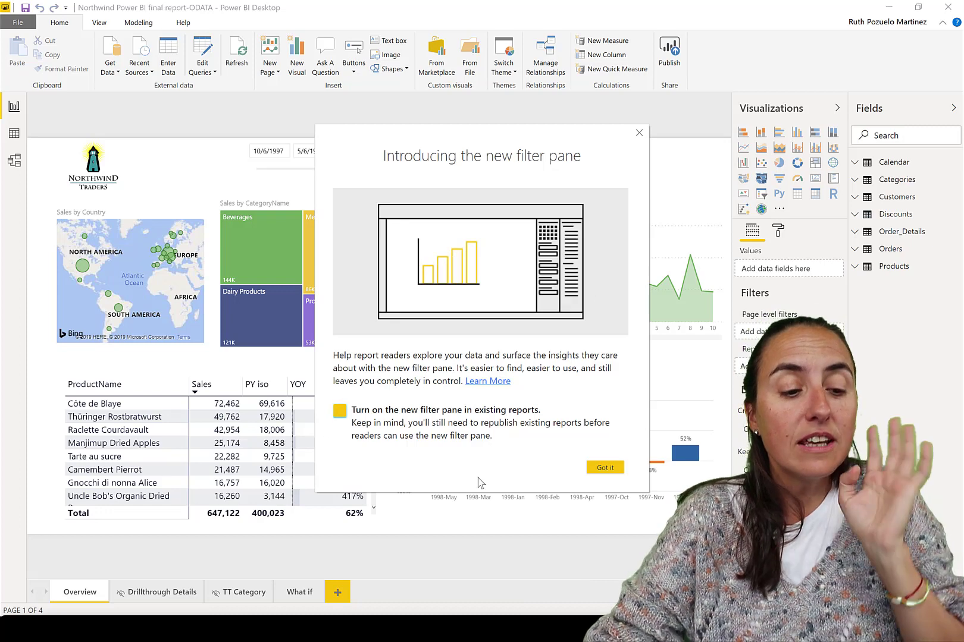
{"action": "left_click", "coordinate": [340, 411]}
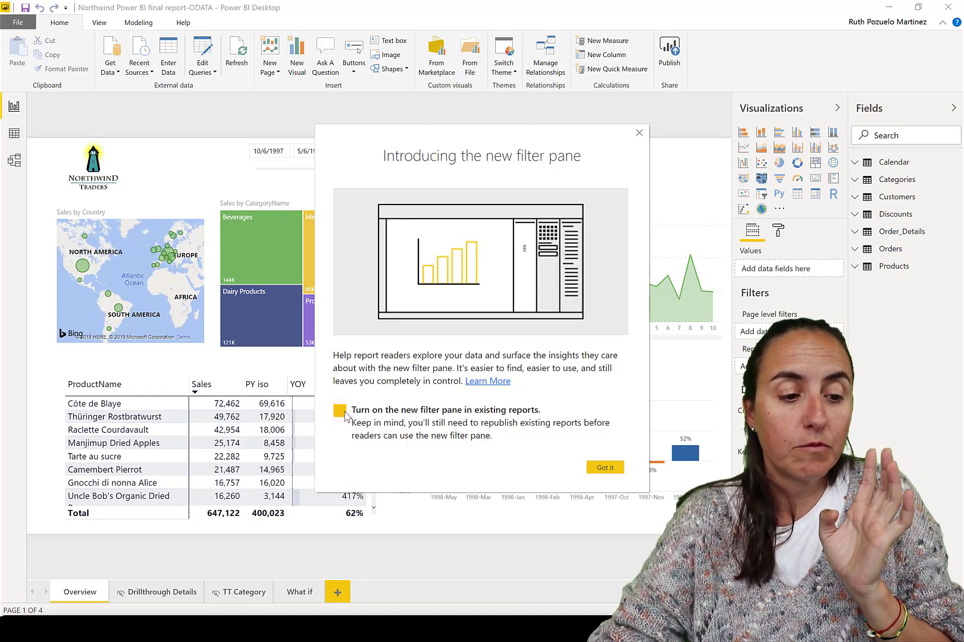
{"action": "left_click", "coordinate": [615, 470]}
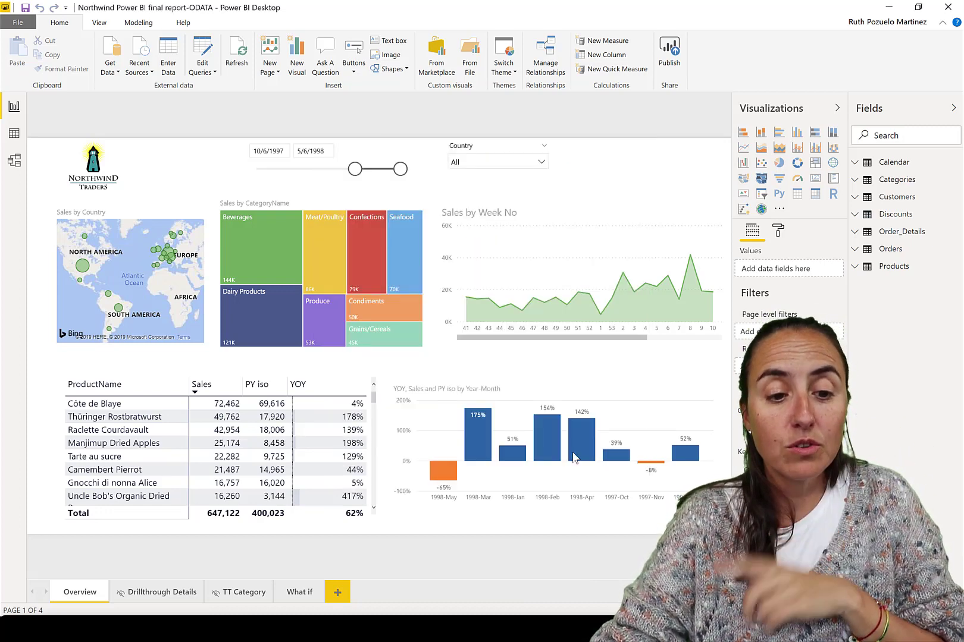
- Turn on 'Enable the updated filter pane' in Options > Report settings and apply it
{"action": "left_click", "coordinate": [18, 22]}
{"action": "mouse_move", "coordinate": [62, 300]}
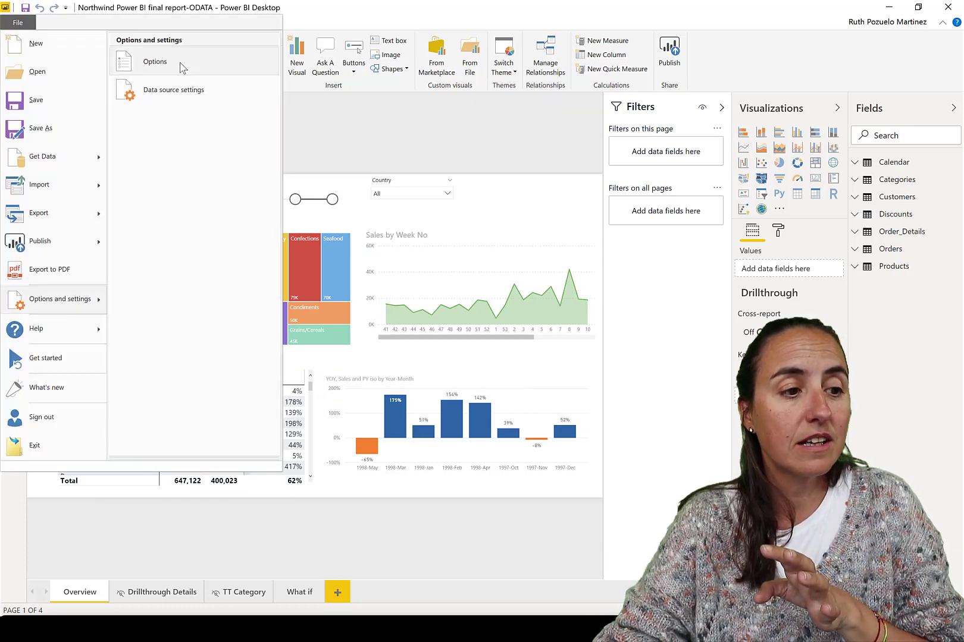
{"action": "left_click", "coordinate": [558, 243]}
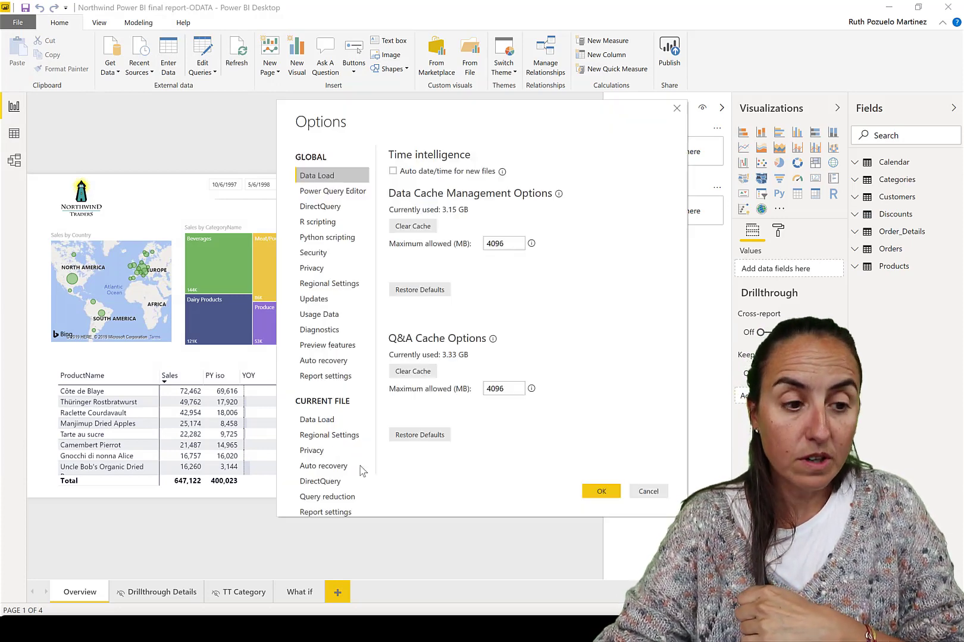
{"action": "left_click", "coordinate": [333, 510]}
{"action": "left_click", "coordinate": [476, 405]}
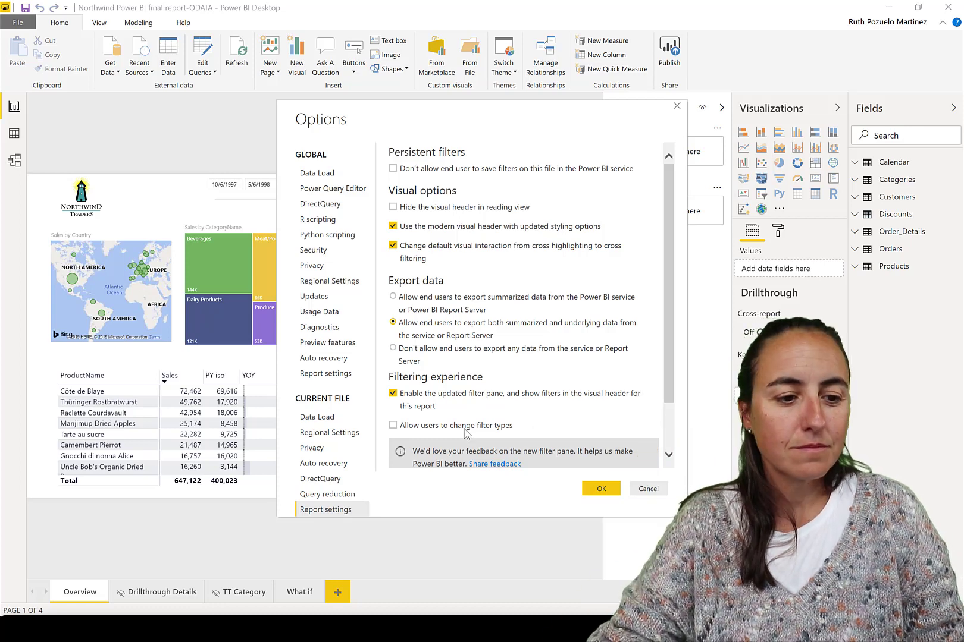
{"action": "left_click", "coordinate": [392, 393]}
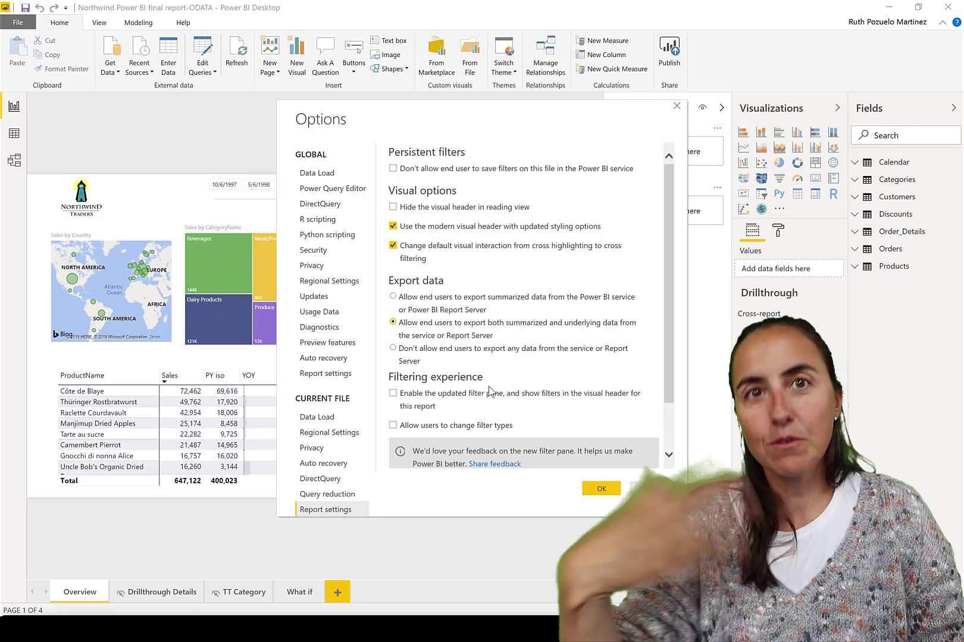
{"action": "left_click", "coordinate": [482, 394]}
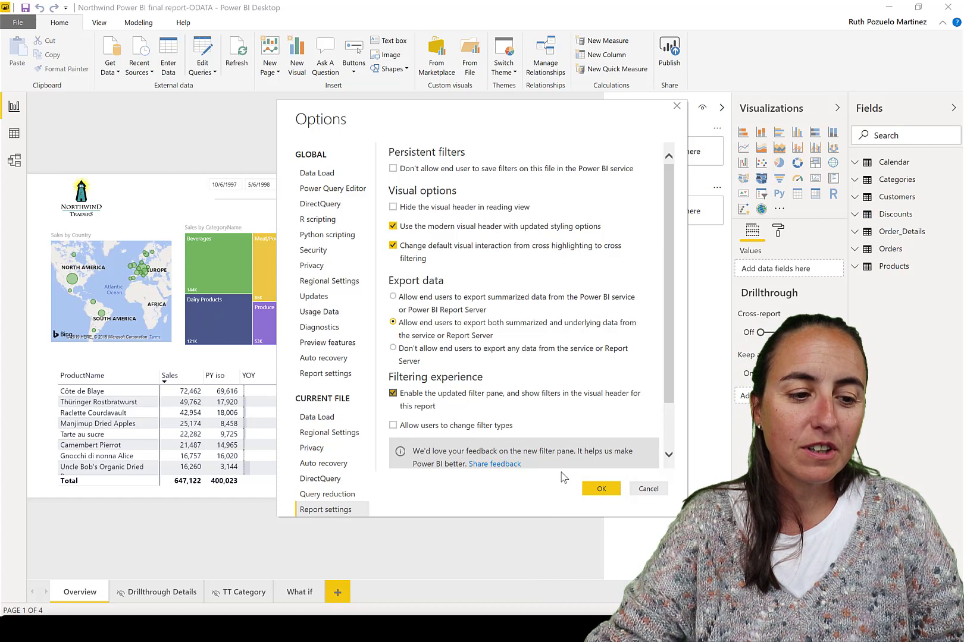
{"action": "left_click", "coordinate": [602, 489]}
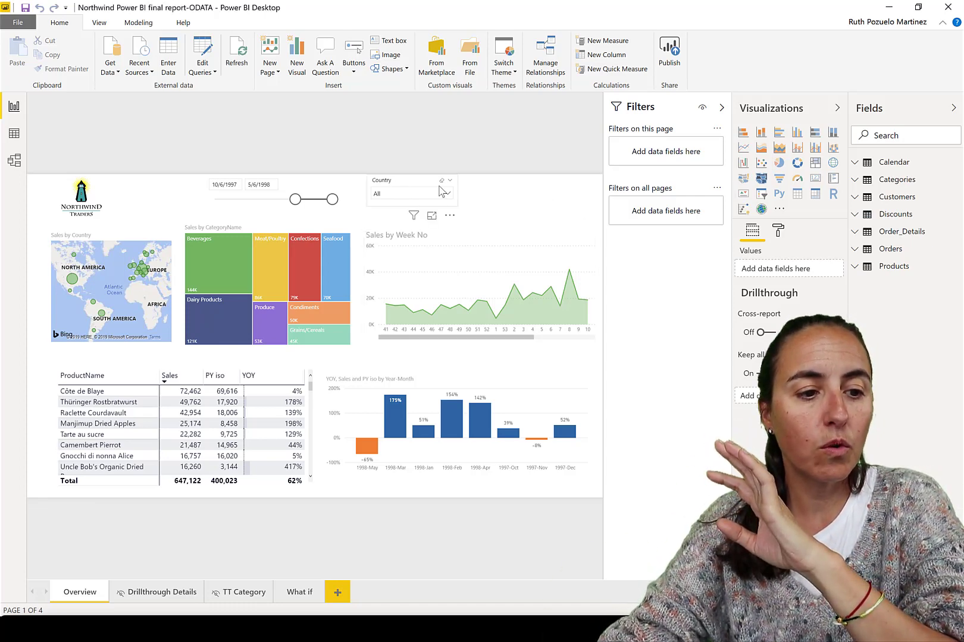
- Collapse the Filters pane to widen the canvas and open the Country slicer's country list
{"action": "left_click_drag", "start_coordinate": [401, 187], "coordinate": [408, 189]}
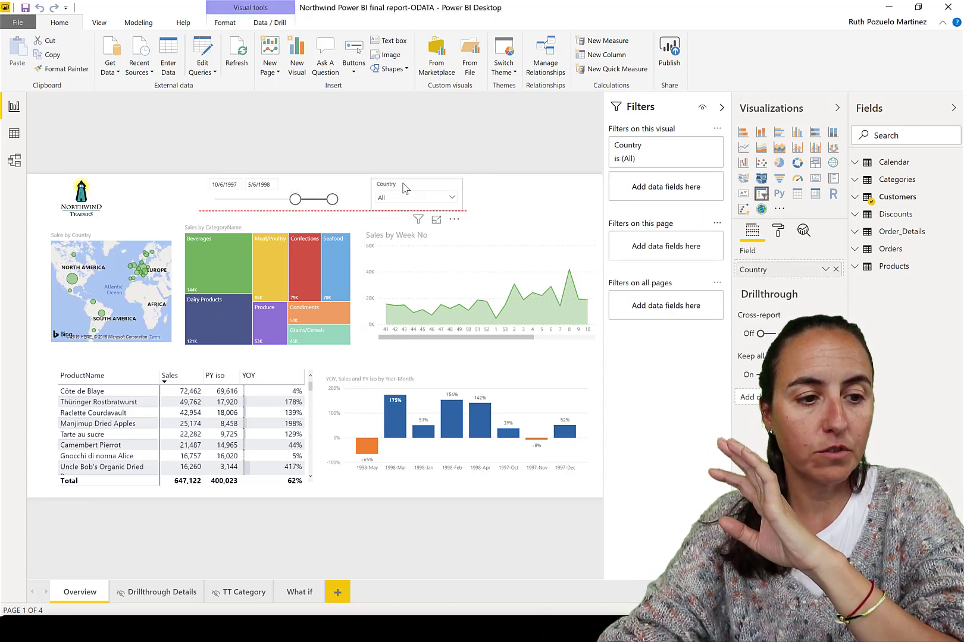
{"action": "left_click", "coordinate": [722, 109]}
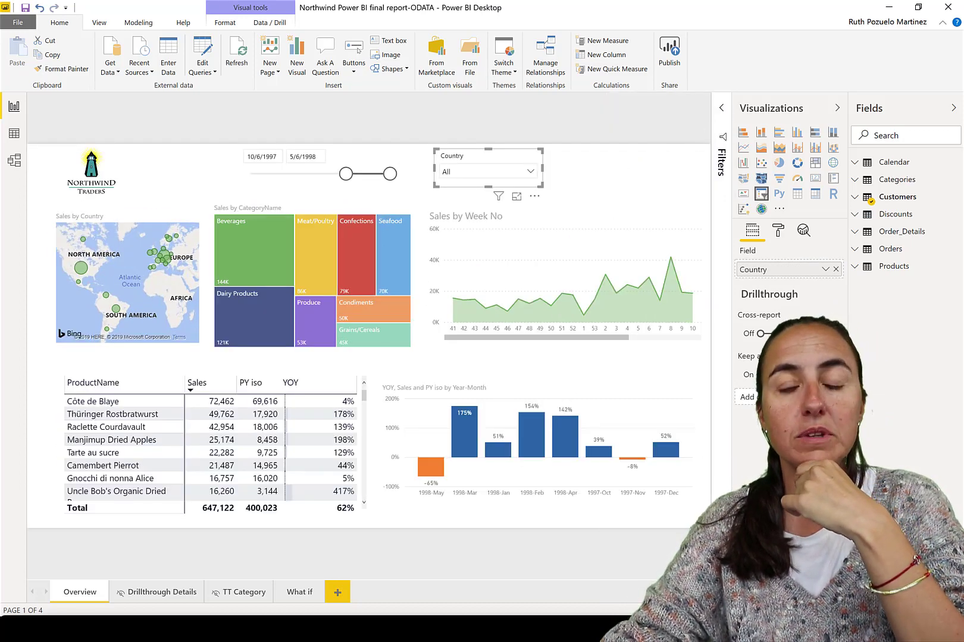
{"action": "left_click", "coordinate": [530, 171]}
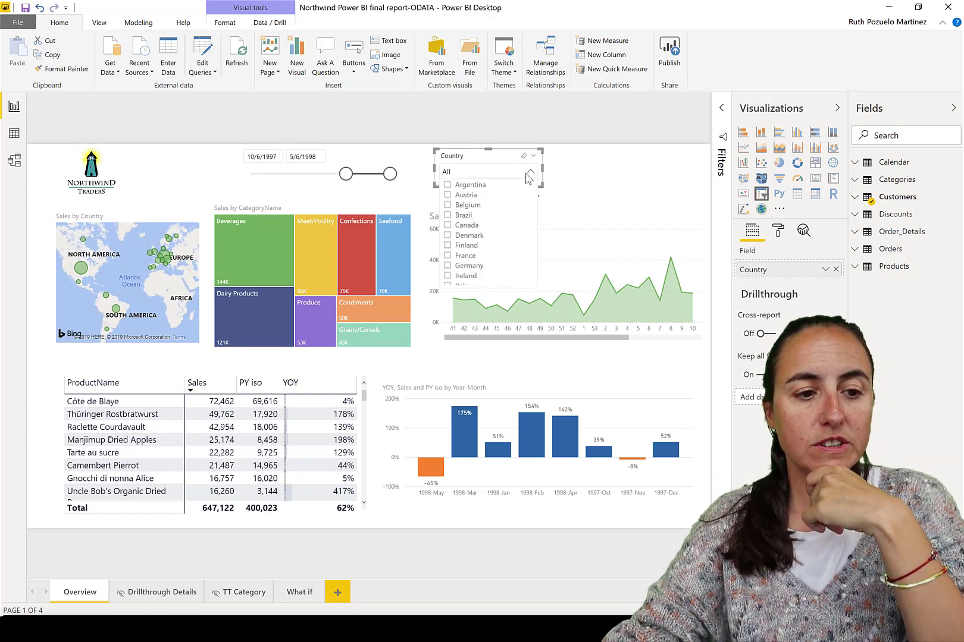
{"action": "left_click", "coordinate": [568, 175]}
{"action": "left_click", "coordinate": [606, 178]}
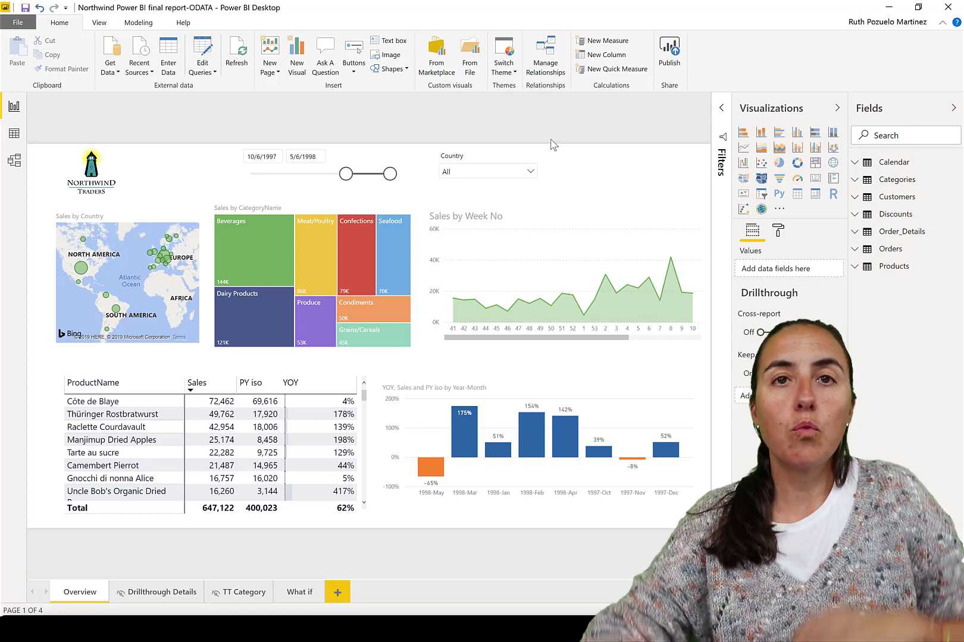
{"action": "left_click", "coordinate": [529, 171]}
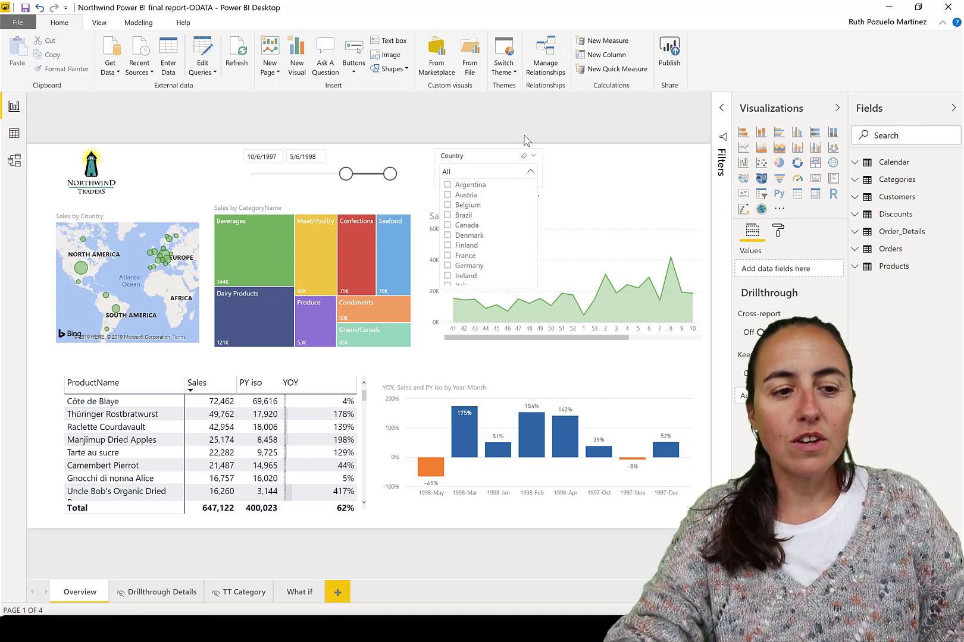
{"action": "left_click", "coordinate": [474, 162]}
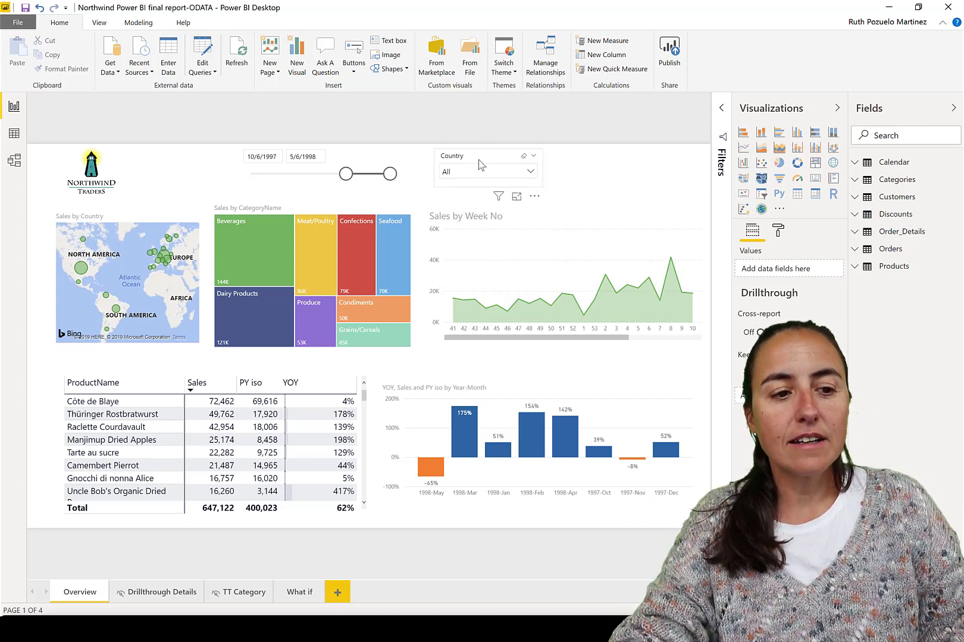
{"action": "left_click", "coordinate": [530, 173]}
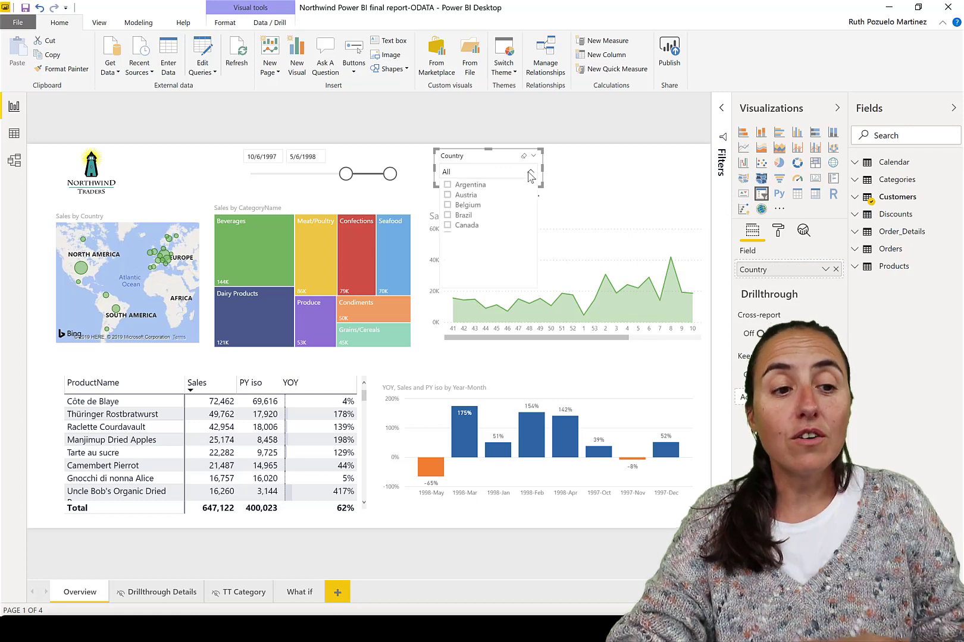